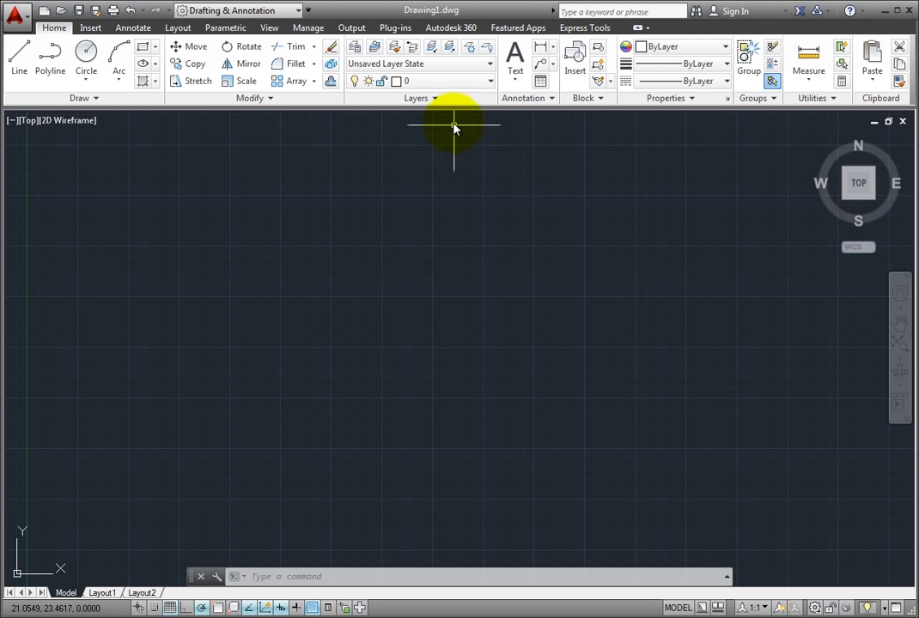
Sign in to Autodesk 360 from the ribbon tab with the 'demo' Autodesk ID and password
left_click(455, 28)
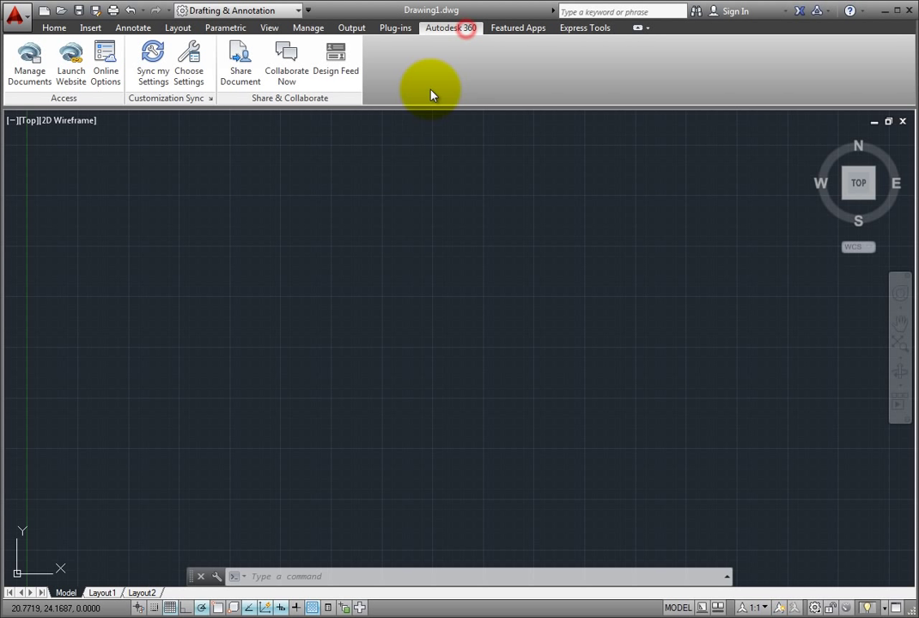
left_click(68, 73)
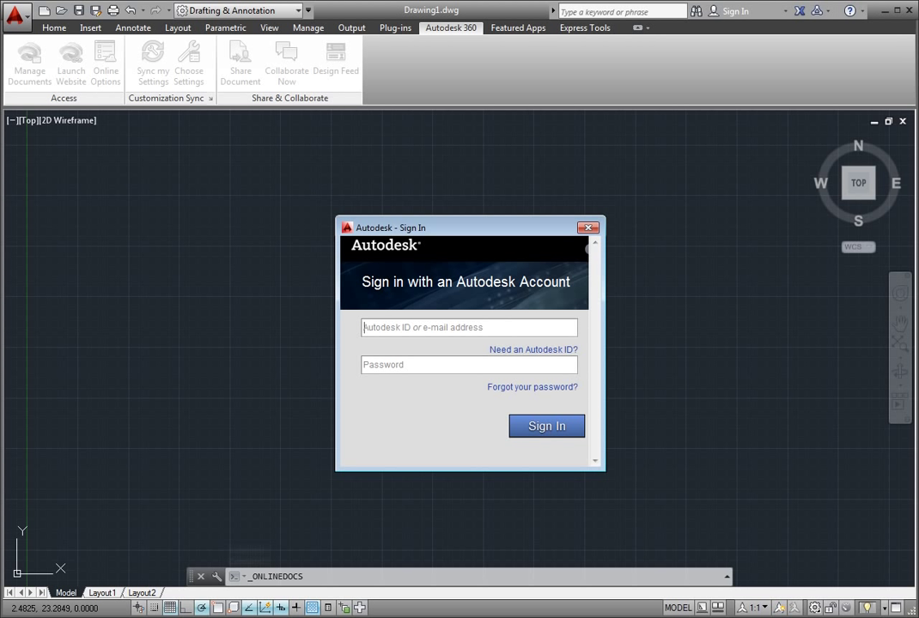
type("d")
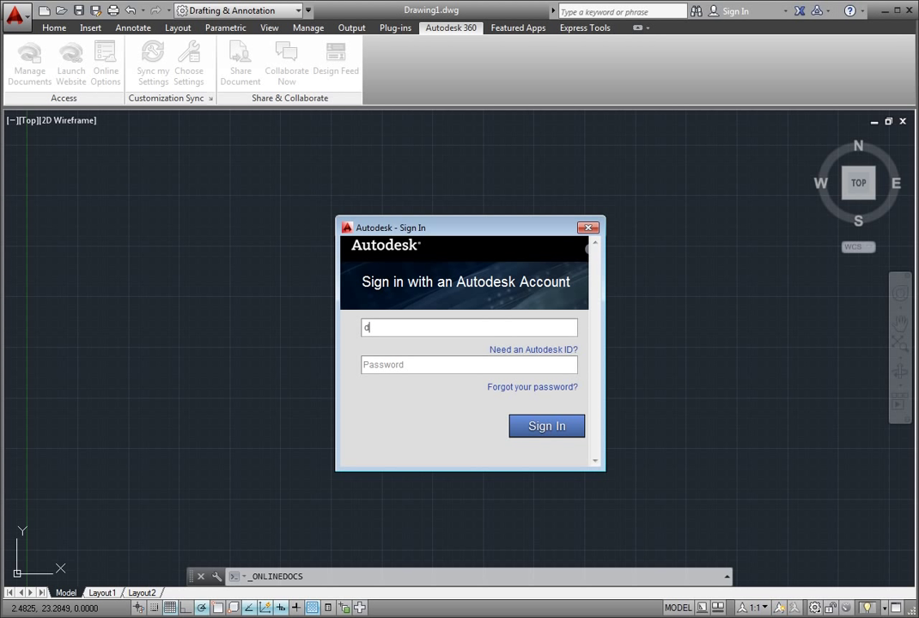
type("emo")
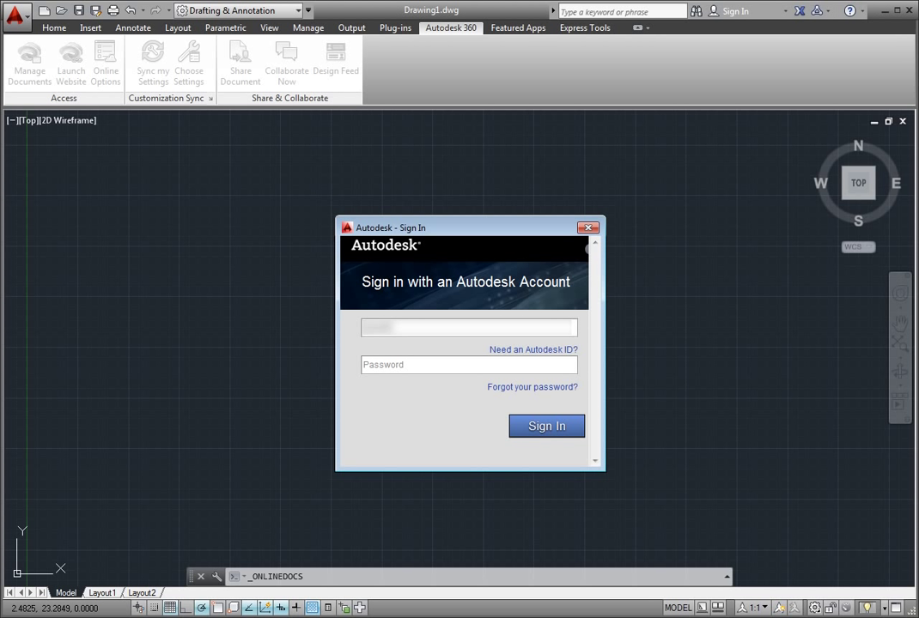
key("Tab")
type("**********")
type("*")
left_click(539, 424)
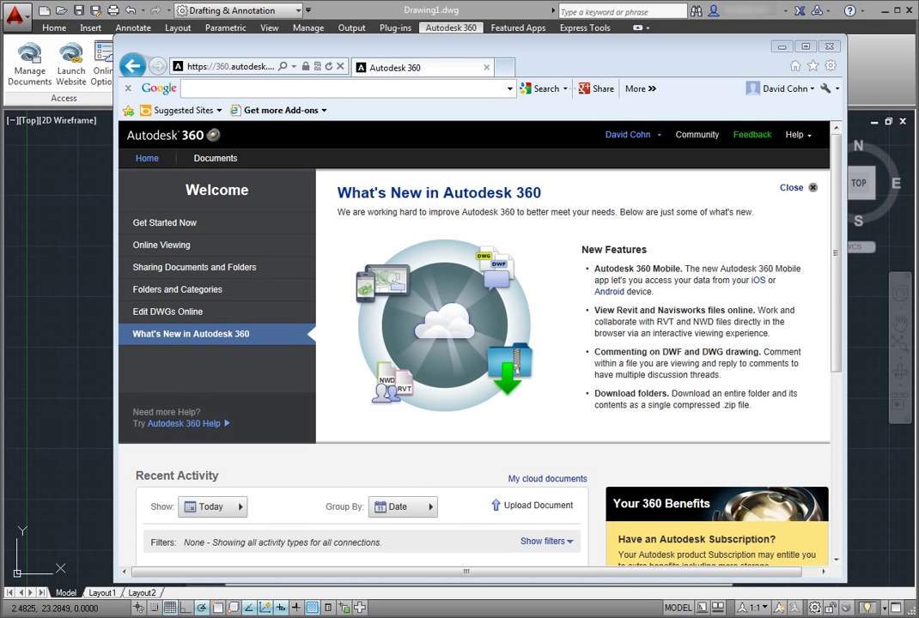
Browse the Welcome topics: Get Started Now, Online Viewing, Sharing, Folders and Categories, Edit DWGs Online
left_click(156, 224)
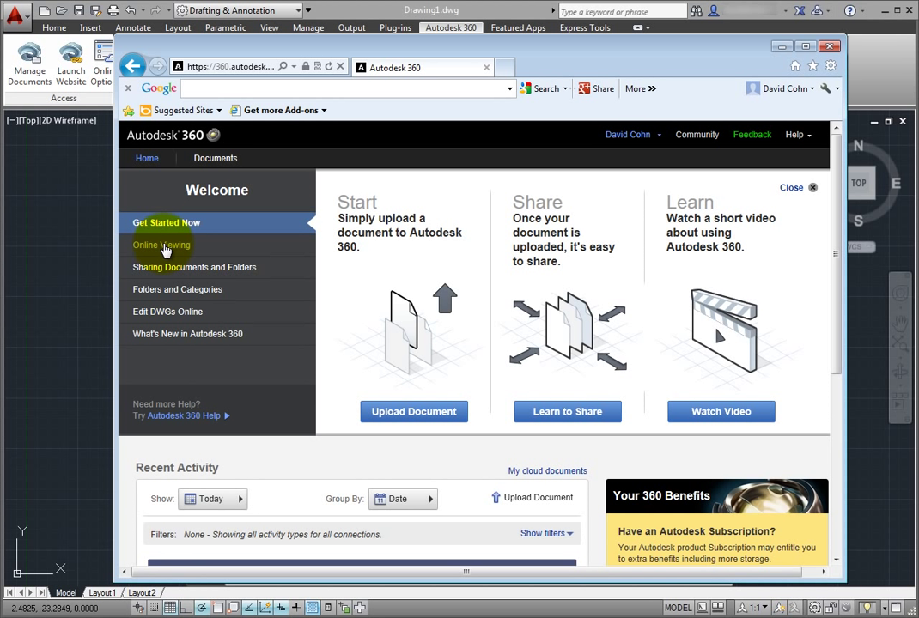
left_click(164, 250)
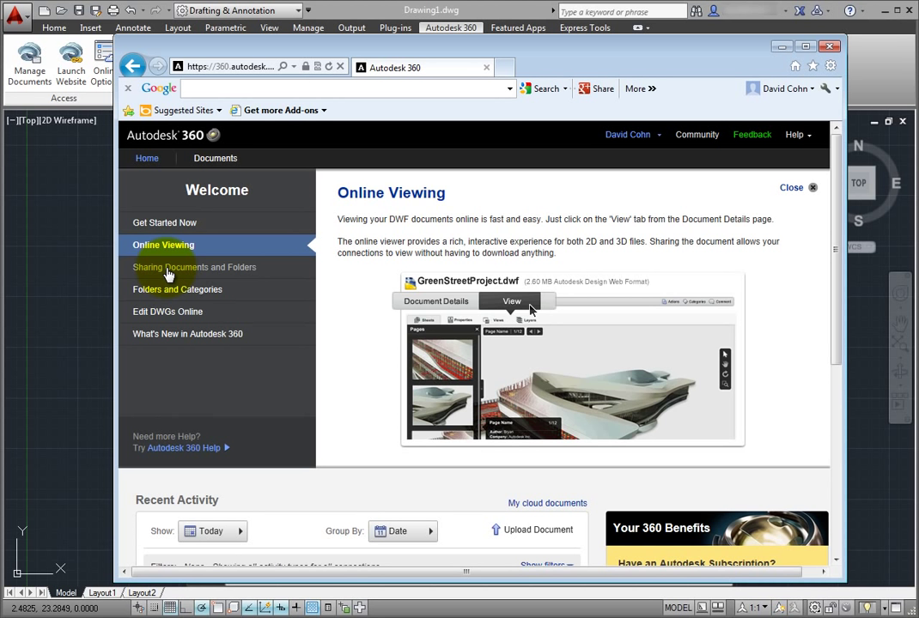
left_click(168, 271)
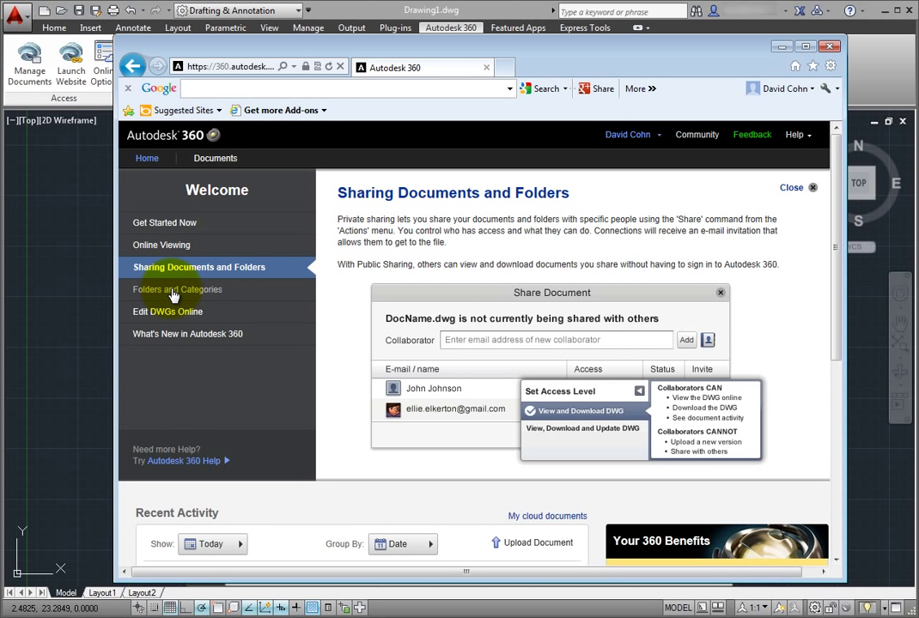
left_click(176, 290)
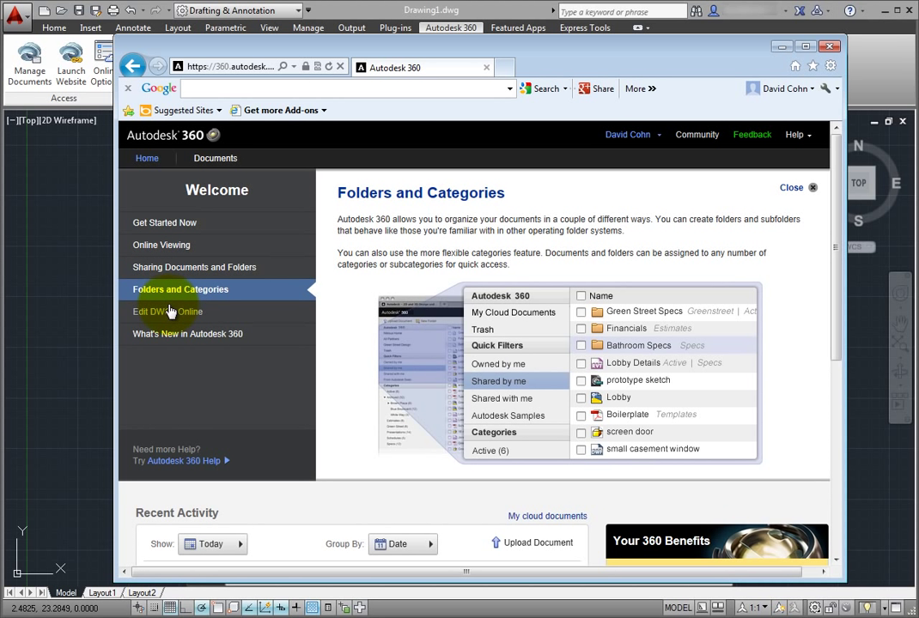
left_click(169, 314)
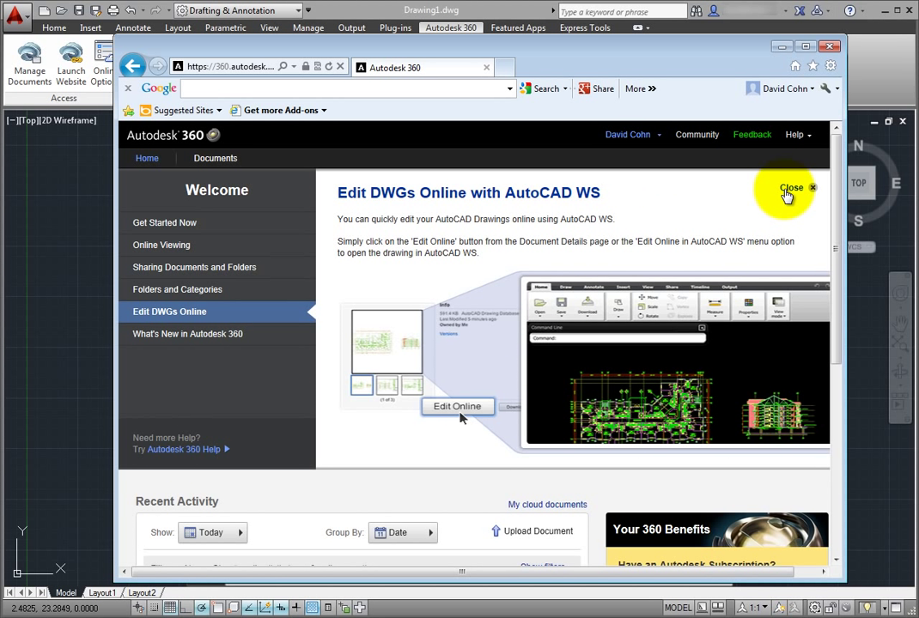
Close the welcome panel, reopen it via Help > Getting Started, close it again, then show Documents
left_click(785, 191)
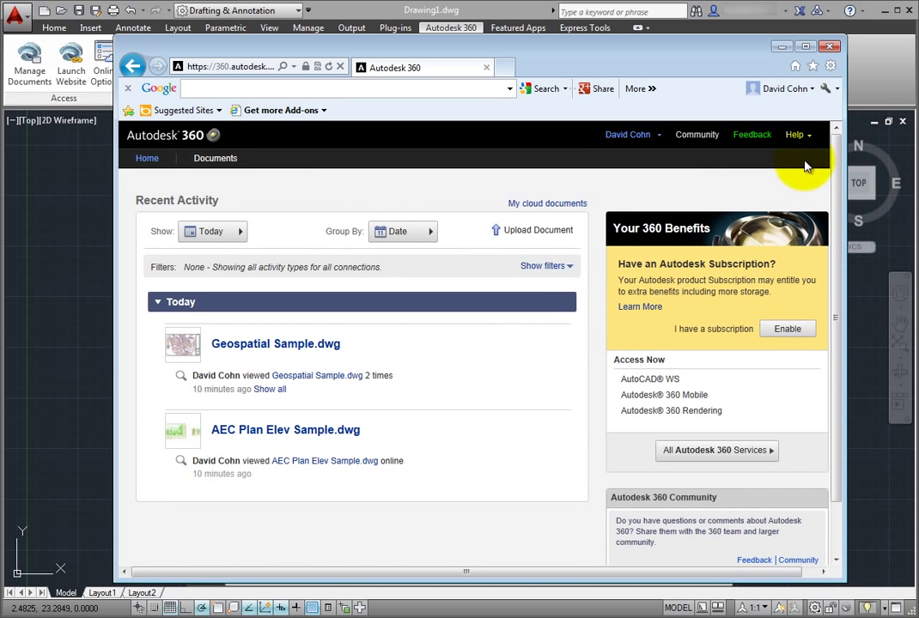
left_click(814, 138)
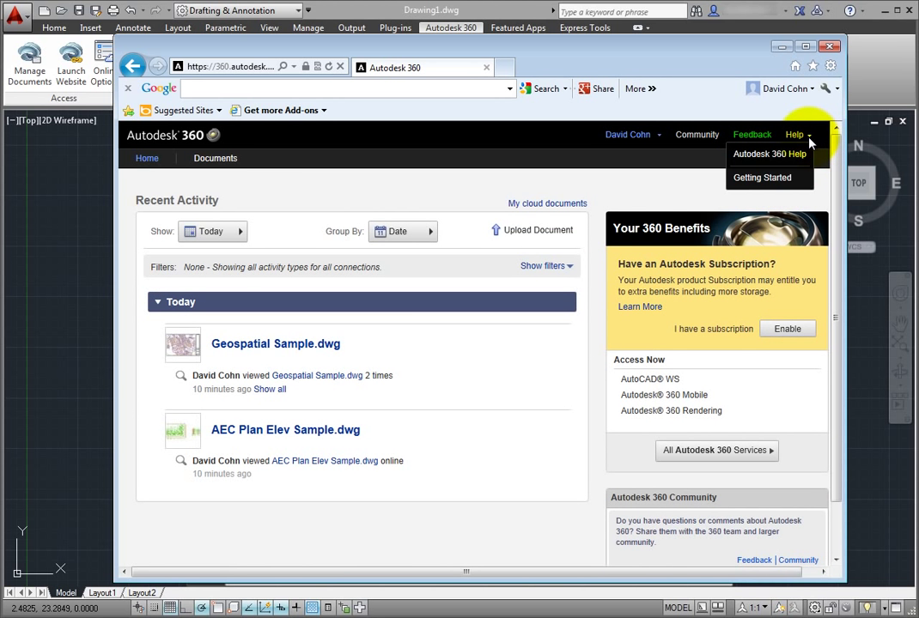
left_click(766, 182)
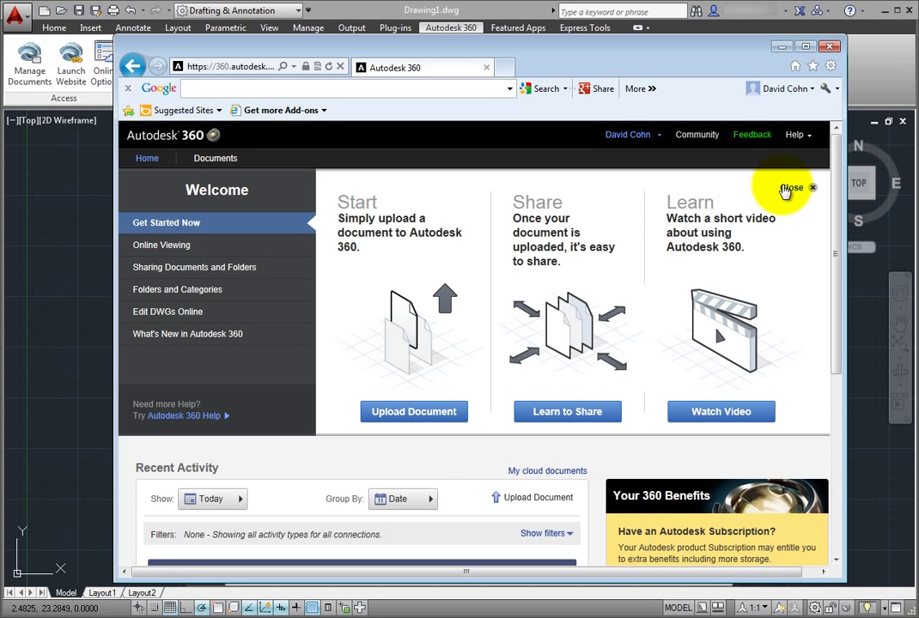
left_click(787, 189)
left_click(216, 165)
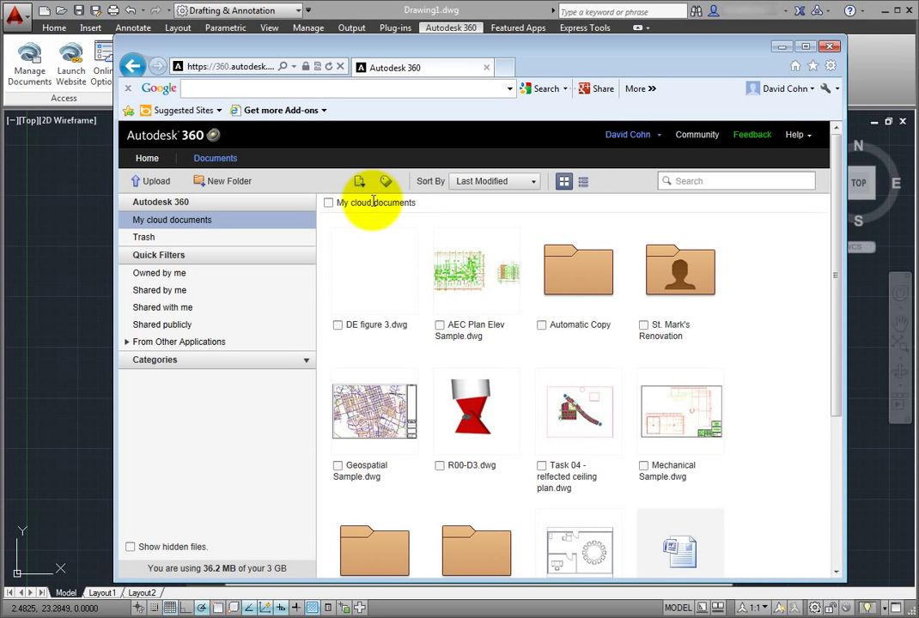
mouse_move(680, 271)
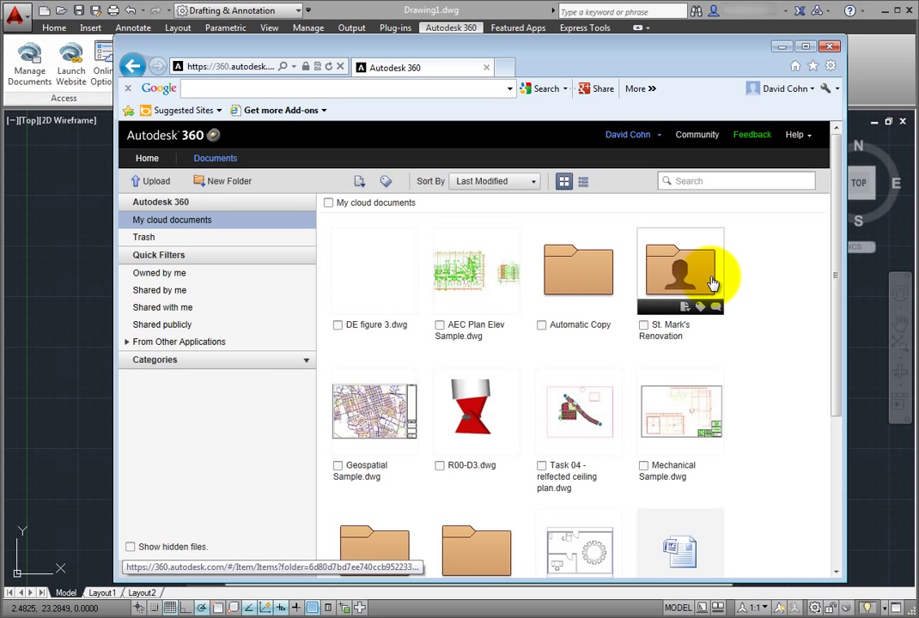
Scroll the My cloud documents grid and open the Geospatial Sample.dwg thumbnail
left_click_drag(836, 357, 834, 493)
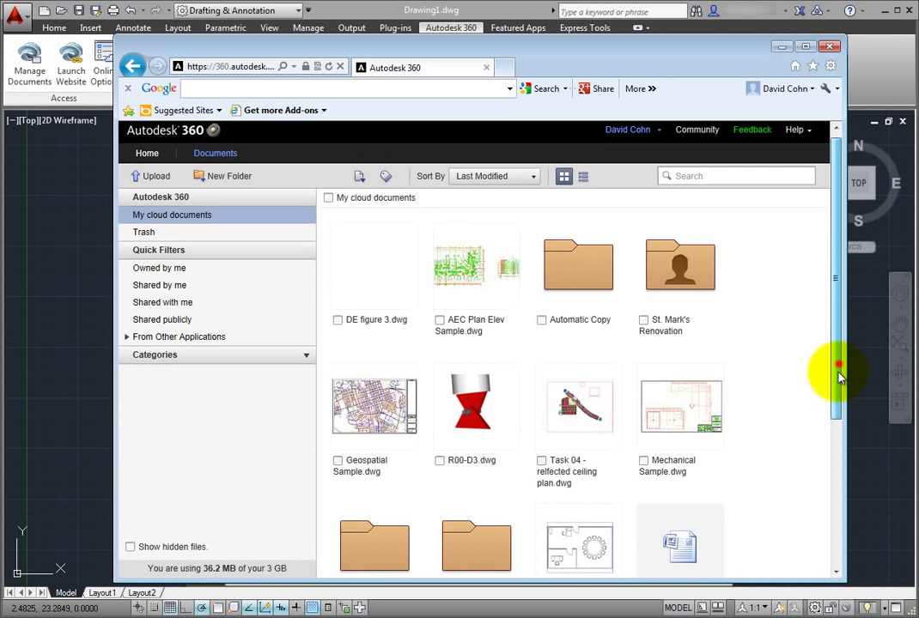
scroll(833, 480, "up", 1)
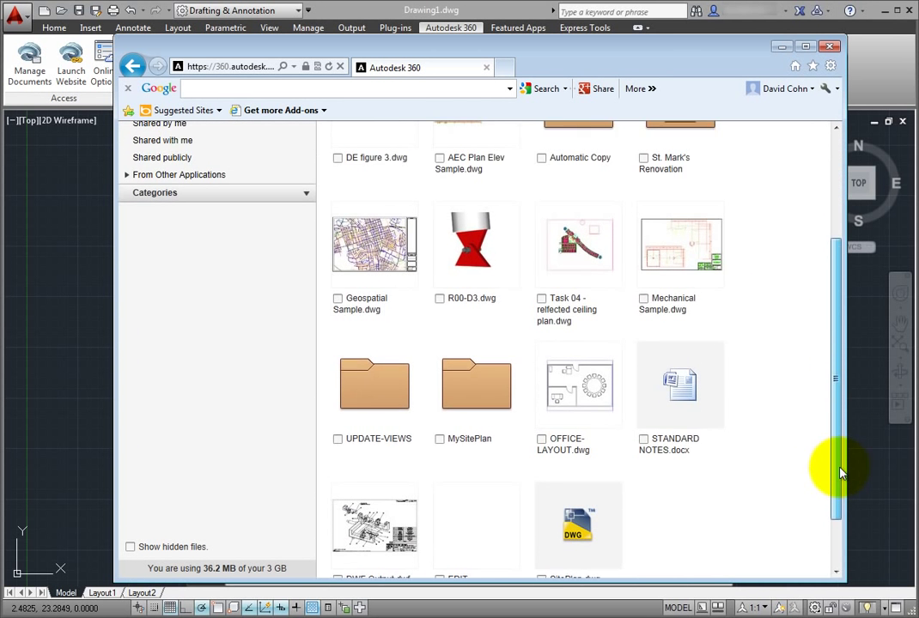
left_click(347, 257)
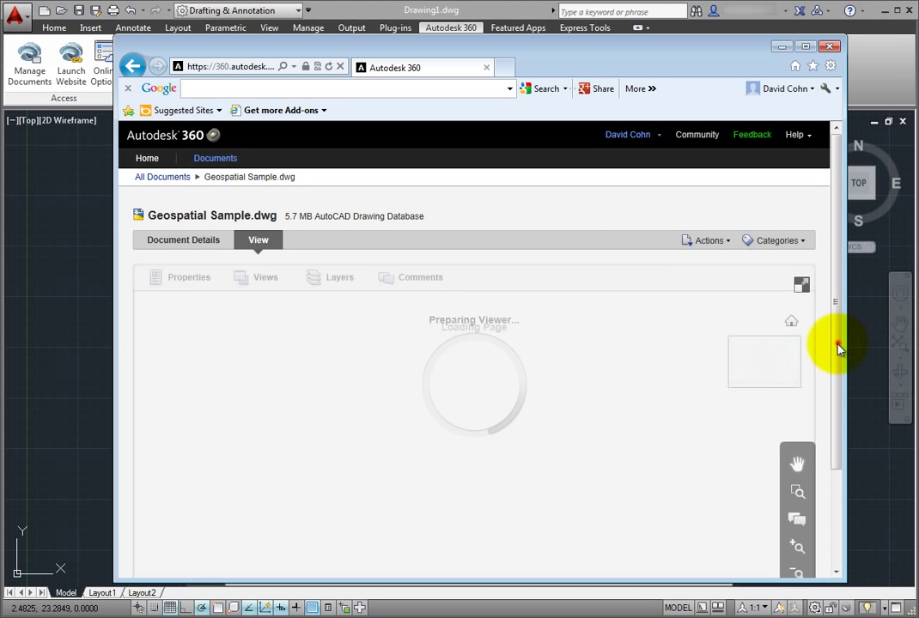
Pan the Geospatial Sample street map in the online viewer and scroll the page
left_click_drag(836, 344, 840, 402)
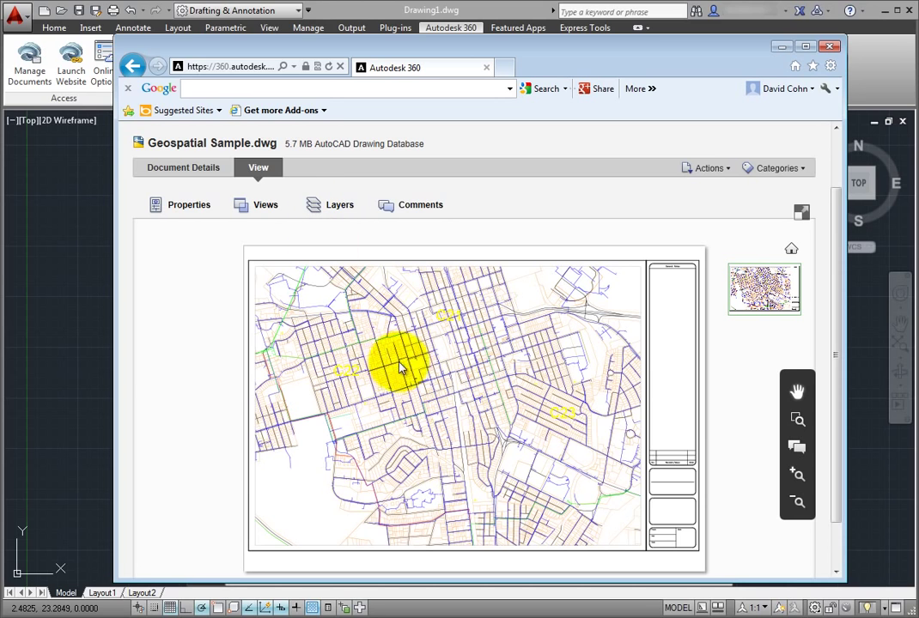
mouse_move(410, 369)
left_mouse_down()
mouse_move(382, 388)
mouse_move(402, 359)
left_mouse_up()
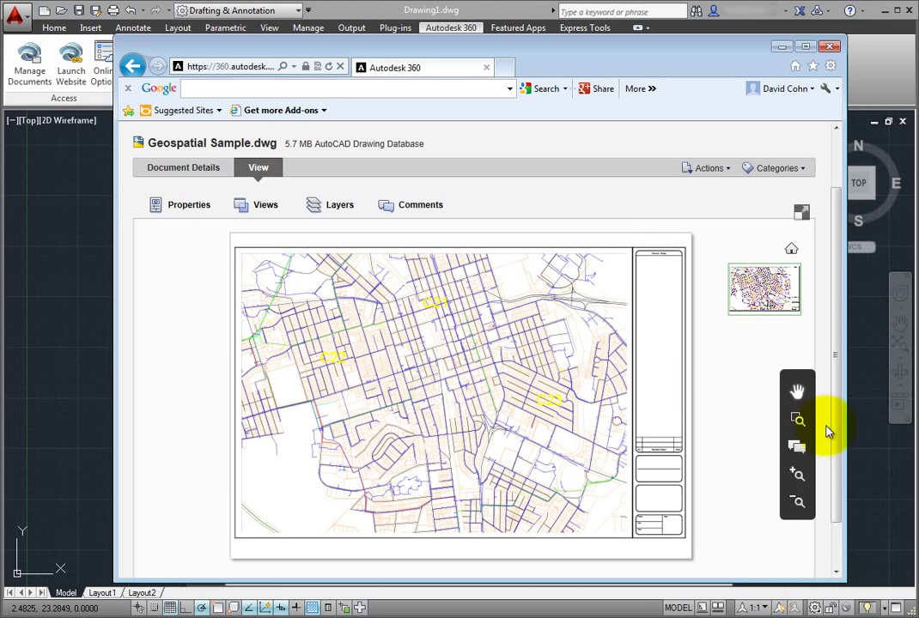
left_click_drag(832, 379, 837, 435)
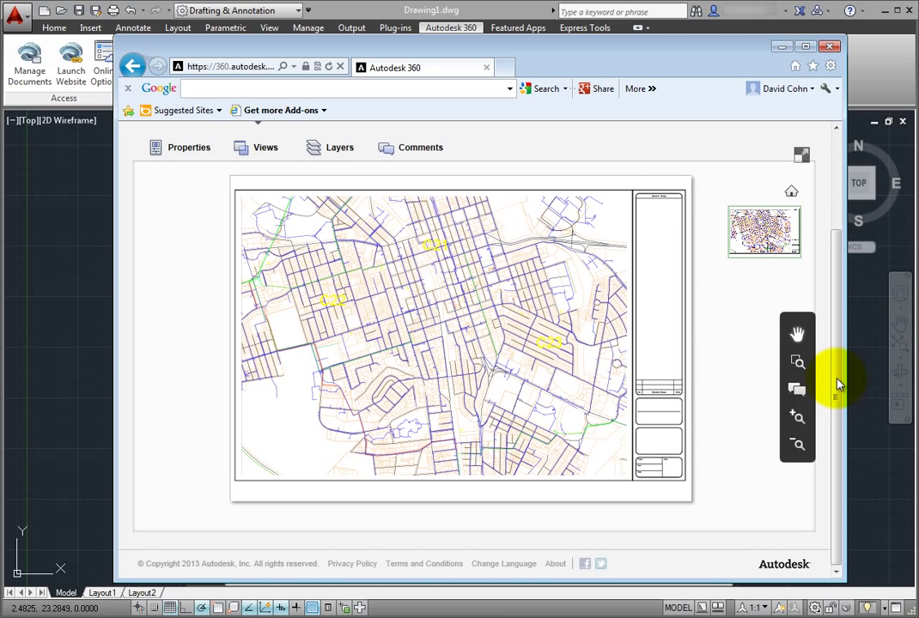
left_click_drag(835, 383, 843, 324)
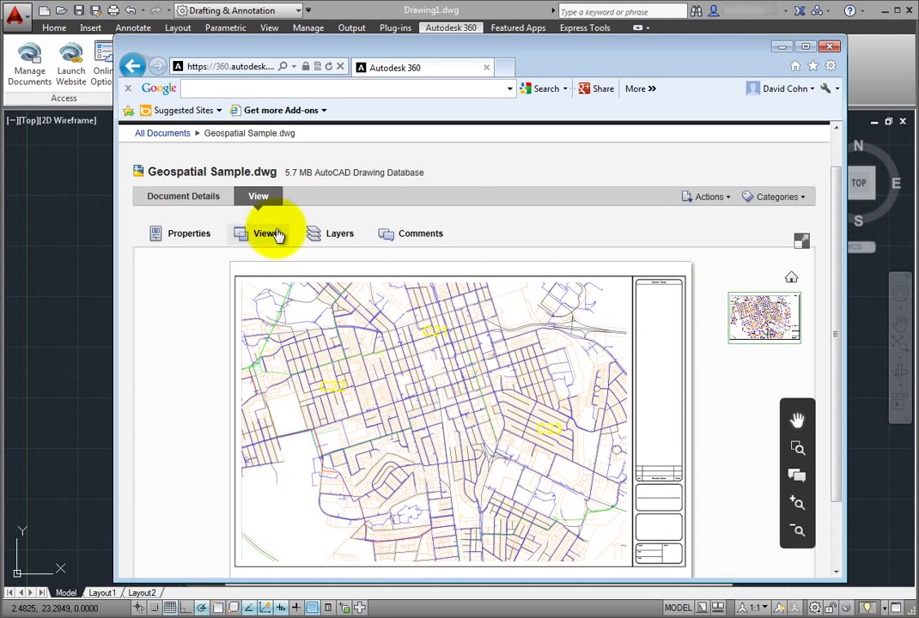
Open the Actions dropdown listing upload, download, share, versions and delete for Geospatial Sample.dwg
left_click(728, 200)
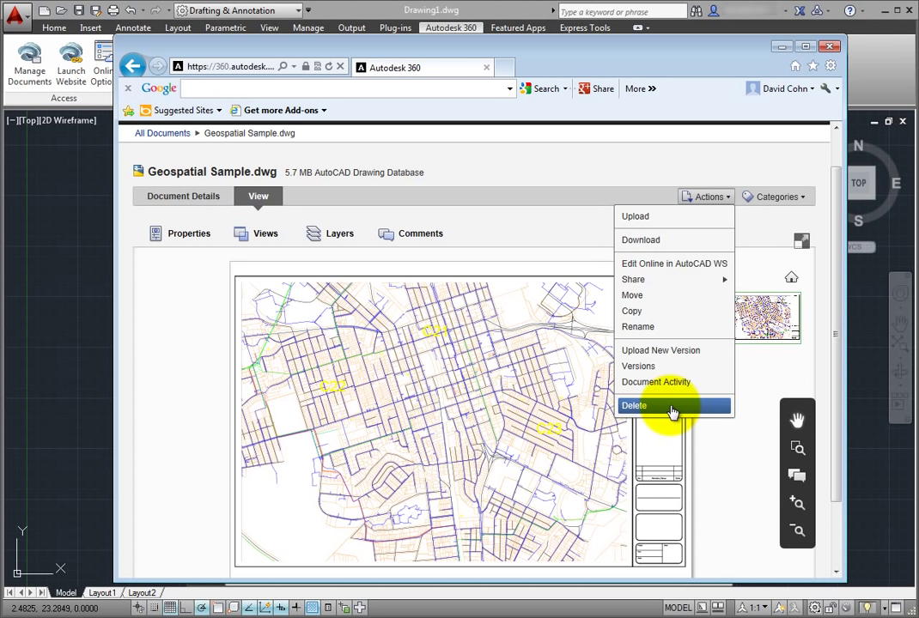
View the Document Details tab, scroll to Public Sharing and back, then open the user menu
left_click(184, 200)
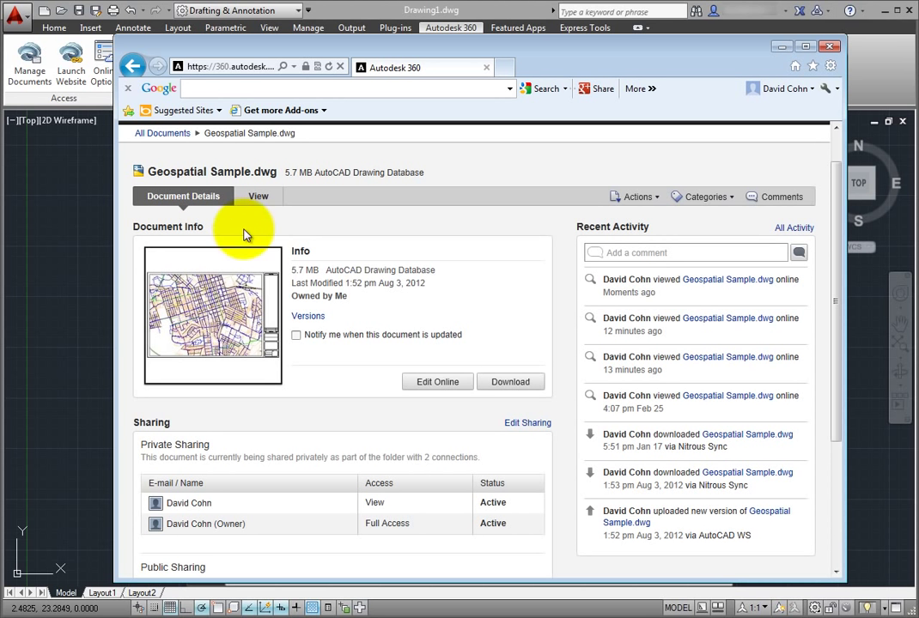
left_click_drag(839, 320, 837, 429)
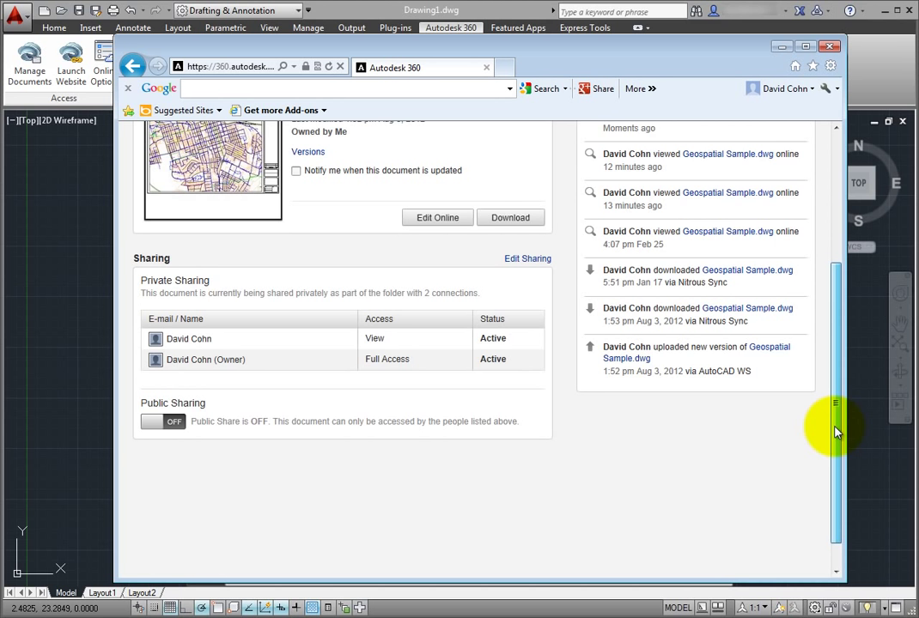
left_click_drag(837, 429, 843, 287)
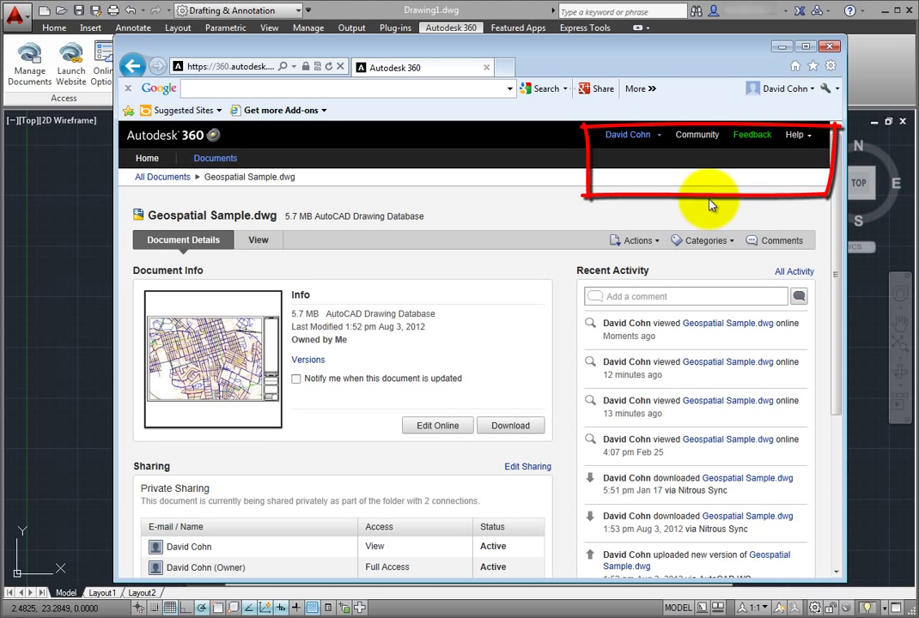
left_click(658, 139)
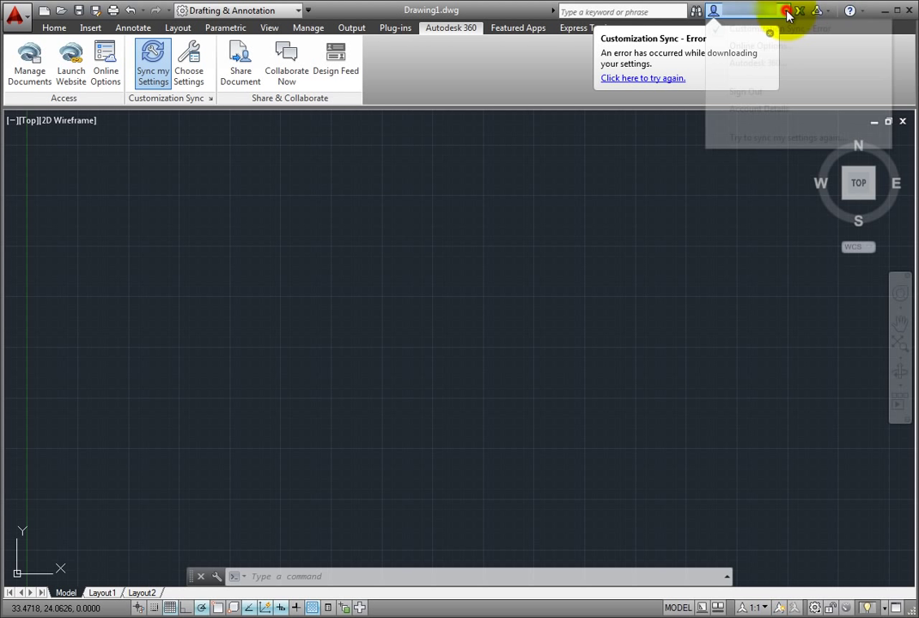
Open AutoCAD's InfoCenter account dropdown showing the sync error, Sign Out and Account Details
left_click(786, 15)
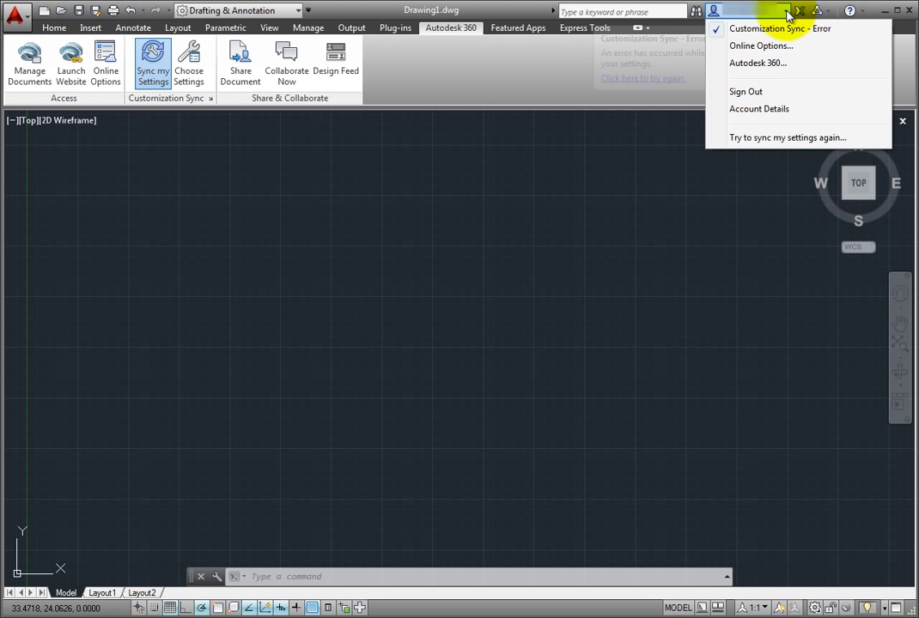